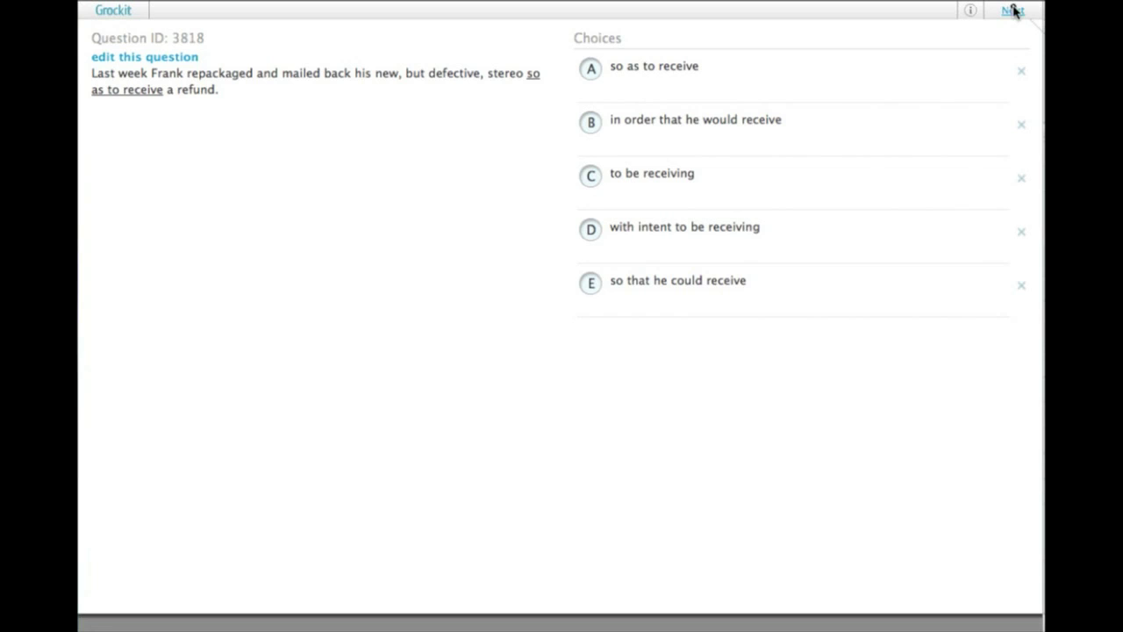
# Step: Pen-draw opening and closing brackets around the underlined 'so as to' in the question
pyautogui.moveTo(527, 55); pyautogui.dragTo(536, 94)
pyautogui.click(243, 129)
pyautogui.moveTo(114, 74); pyautogui.dragTo(117, 105)
pyautogui.click(199, 184)
pyautogui.click(331, 223)
# Step: Handwrite 'so that' below the question and underline it
pyautogui.moveTo(200, 165)
pyautogui.mouseDown()
pyautogui.moveTo(176, 189)
pyautogui.moveTo(227, 186)
pyautogui.moveTo(211, 171)
pyautogui.mouseUp()
pyautogui.moveTo(263, 141); pyautogui.dragTo(263, 193)
pyautogui.moveTo(244, 171); pyautogui.dragTo(317, 191)
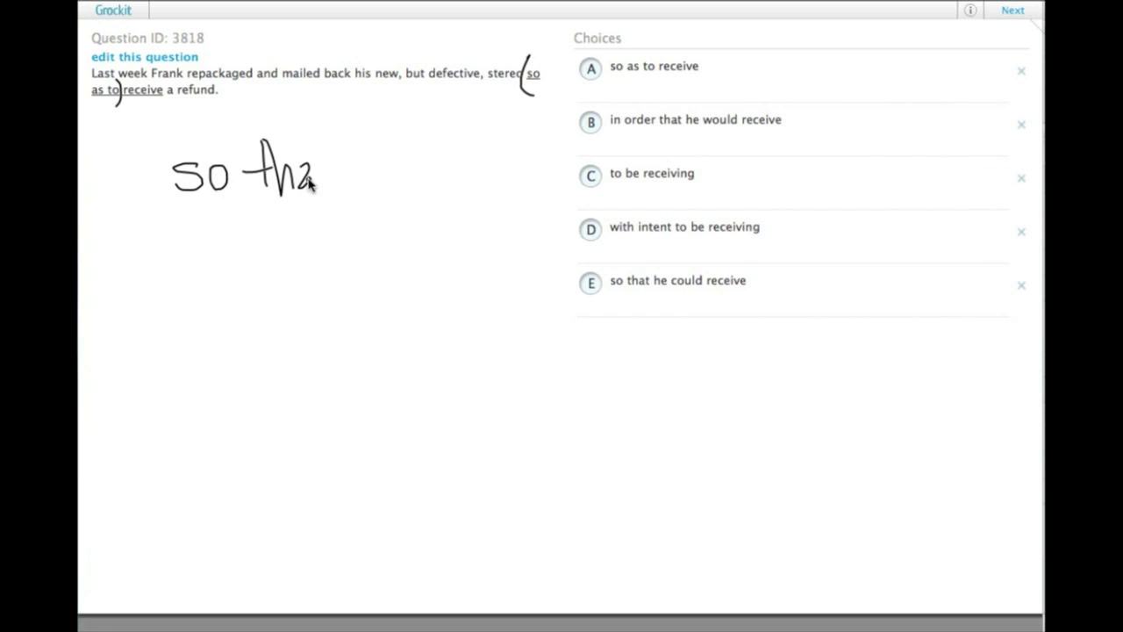
pyautogui.moveTo(319, 123); pyautogui.dragTo(327, 188)
pyautogui.moveTo(312, 156); pyautogui.dragTo(340, 154)
pyautogui.moveTo(158, 211); pyautogui.dragTo(459, 205)
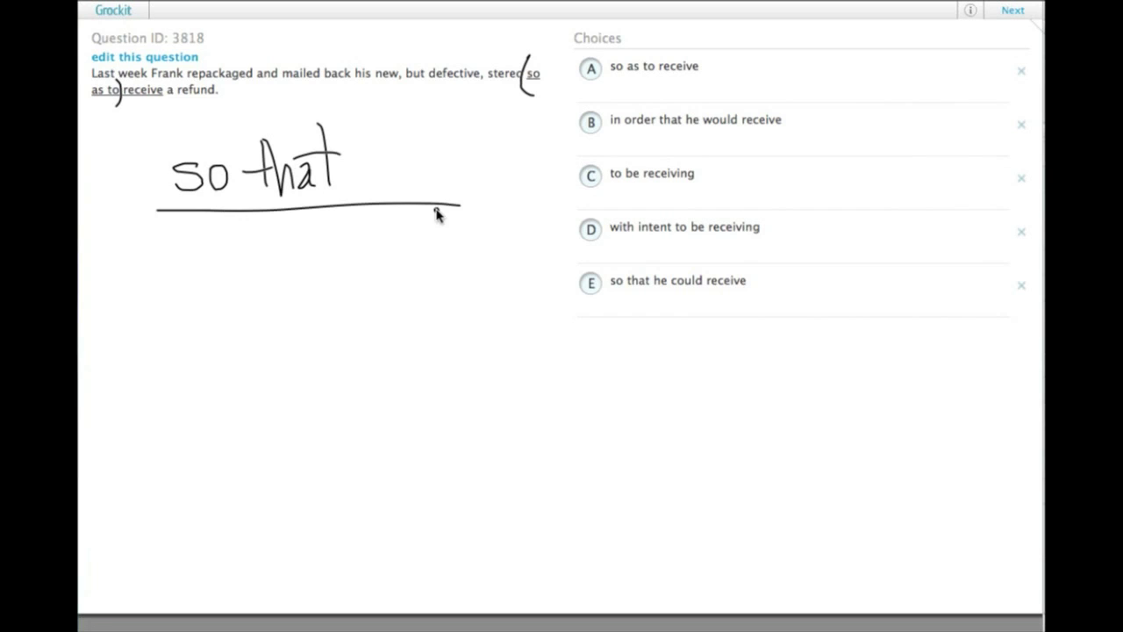
# Step: Write 'to' beneath, and add '(thing)' after 'so that'
pyautogui.moveTo(177, 274); pyautogui.dragTo(187, 332)
pyautogui.moveTo(167, 300)
pyautogui.mouseDown()
pyautogui.moveTo(186, 298)
pyautogui.moveTo(218, 331)
pyautogui.mouseUp()
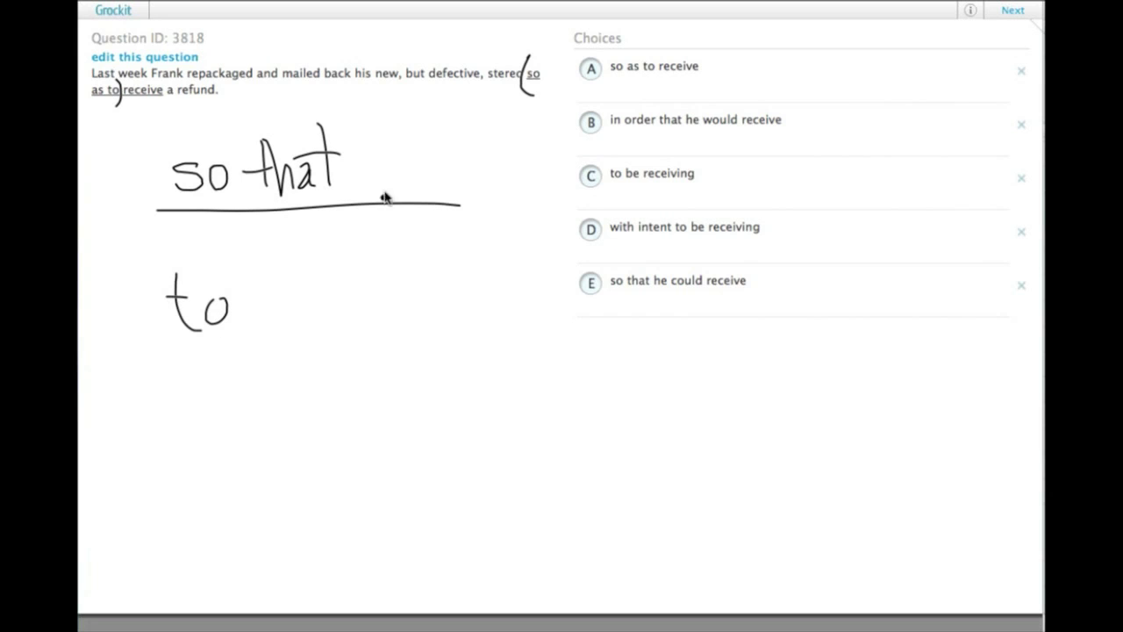
pyautogui.moveTo(379, 129)
pyautogui.mouseDown()
pyautogui.moveTo(365, 188)
pyautogui.moveTo(391, 191)
pyautogui.mouseUp()
pyautogui.moveTo(372, 150)
pyautogui.mouseDown()
pyautogui.moveTo(408, 142)
pyautogui.moveTo(427, 188)
pyautogui.mouseUp()
pyautogui.moveTo(434, 167)
pyautogui.mouseDown()
pyautogui.moveTo(436, 188)
pyautogui.moveTo(463, 193)
pyautogui.moveTo(457, 216)
pyautogui.mouseUp()
pyautogui.moveTo(474, 129); pyautogui.dragTo(460, 210)
pyautogui.moveTo(267, 260); pyautogui.dragTo(280, 337)
# Step: Write '(thing)' after 'to', then underline 'that' and '(thing)' in the top note
pyautogui.moveTo(286, 278)
pyautogui.mouseDown()
pyautogui.moveTo(288, 343)
pyautogui.moveTo(307, 285)
pyautogui.mouseUp()
pyautogui.moveTo(298, 264)
pyautogui.mouseDown()
pyautogui.moveTo(325, 324)
pyautogui.moveTo(382, 326)
pyautogui.mouseUp()
pyautogui.moveTo(377, 303); pyautogui.dragTo(351, 360)
pyautogui.moveTo(395, 244); pyautogui.dragTo(386, 363)
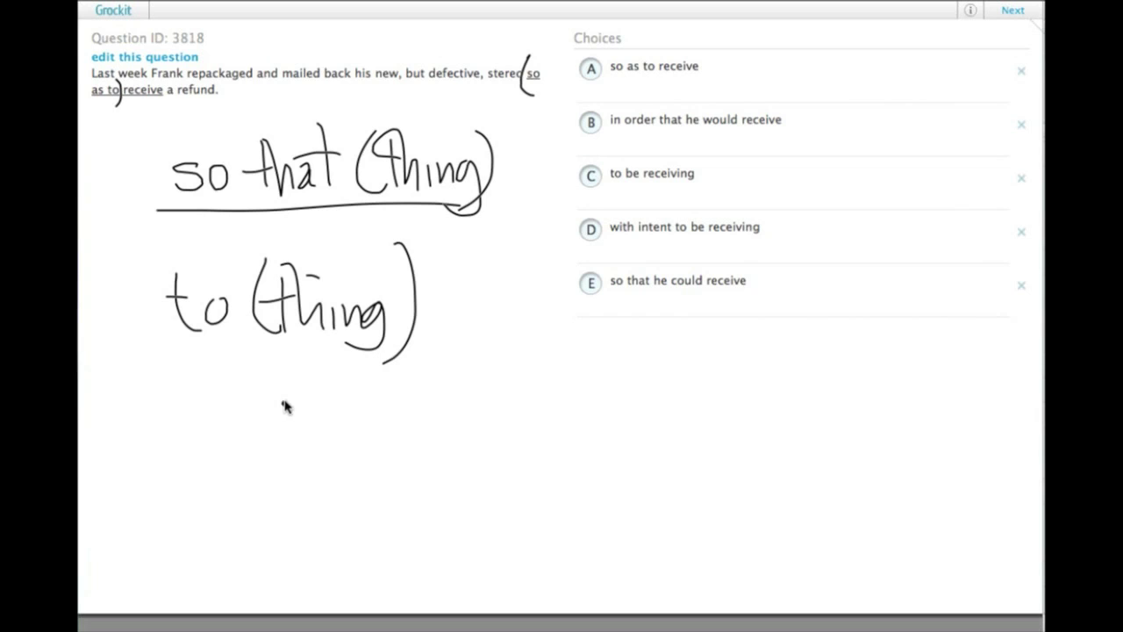
pyautogui.moveTo(316, 204)
pyautogui.mouseDown()
pyautogui.moveTo(265, 202)
pyautogui.moveTo(481, 207)
pyautogui.mouseUp()
pyautogui.moveTo(378, 198); pyautogui.dragTo(506, 190)
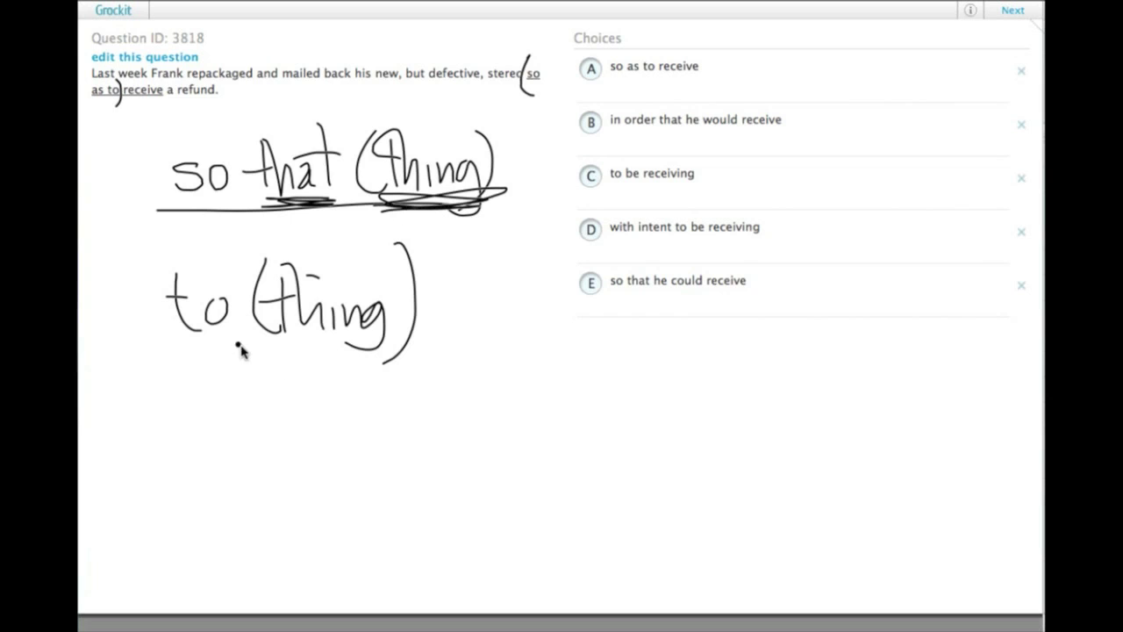
# Step: Scribble an underline beneath the handwritten '(thing)' of the 'to (thing)' note
pyautogui.moveTo(377, 358); pyautogui.dragTo(210, 353)
pyautogui.moveTo(210, 354); pyautogui.dragTo(351, 362)
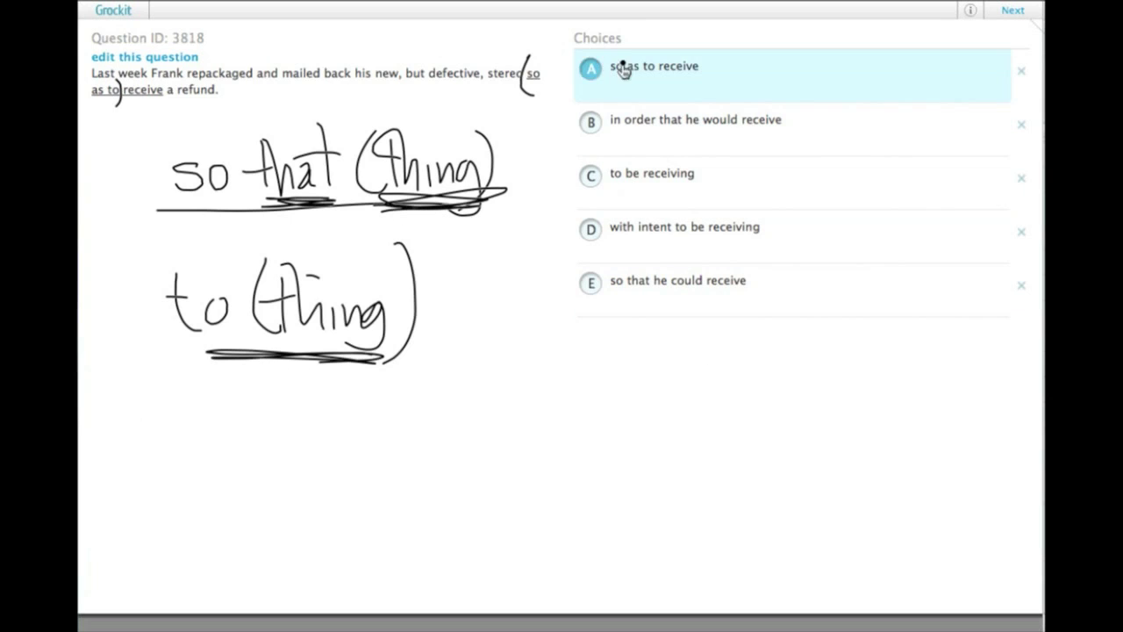
pyautogui.click(606, 200)
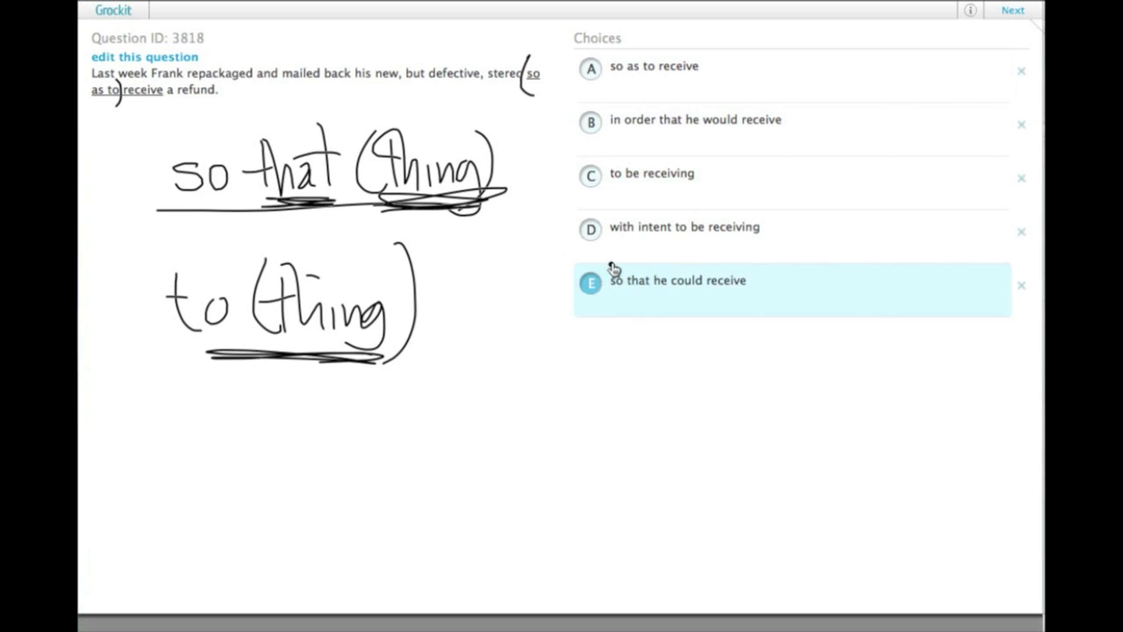
# Step: Box choice E, draw an arrow to it from 'so that (thing)', and strike out D and C
pyautogui.moveTo(633, 261)
pyautogui.mouseDown()
pyautogui.moveTo(561, 338)
pyautogui.moveTo(667, 262)
pyautogui.mouseUp()
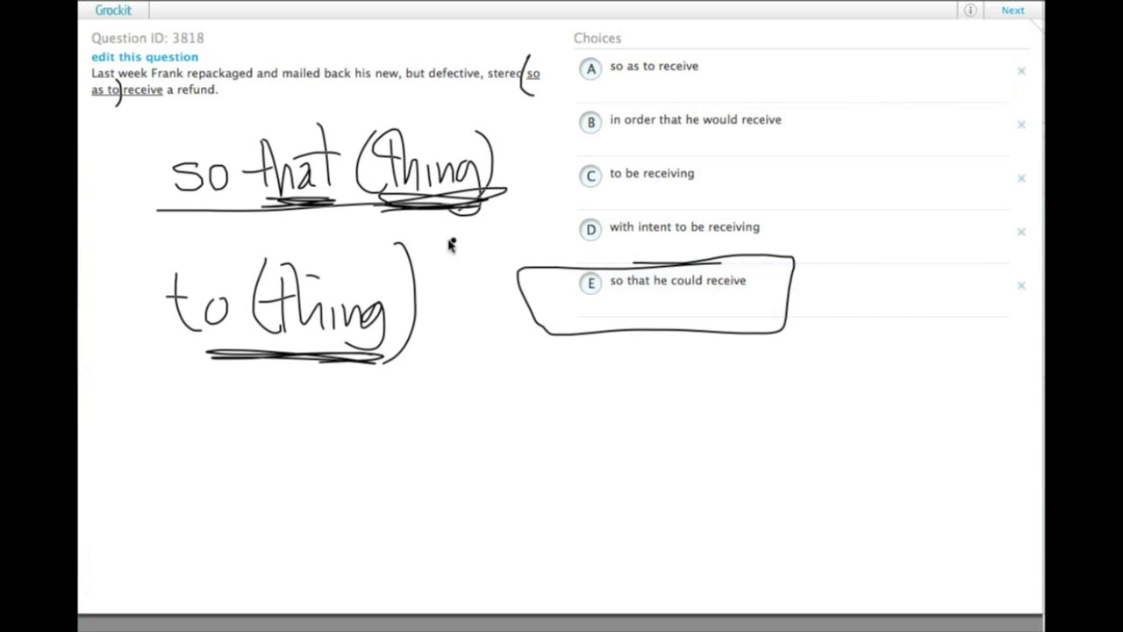
pyautogui.moveTo(437, 211)
pyautogui.mouseDown()
pyautogui.moveTo(487, 279)
pyautogui.moveTo(460, 272)
pyautogui.mouseUp()
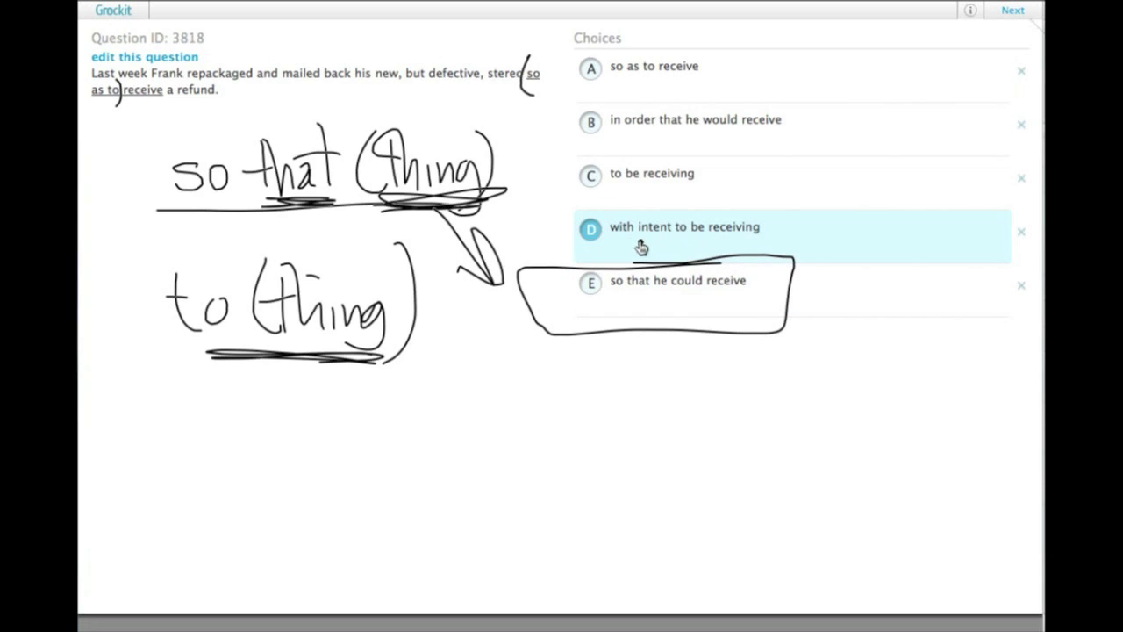
pyautogui.moveTo(611, 237)
pyautogui.mouseDown()
pyautogui.moveTo(765, 233)
pyautogui.moveTo(605, 250)
pyautogui.mouseUp()
pyautogui.moveTo(693, 228)
pyautogui.mouseDown()
pyautogui.moveTo(755, 230)
pyautogui.moveTo(676, 235)
pyautogui.mouseUp()
pyautogui.moveTo(606, 175)
pyautogui.mouseDown()
pyautogui.moveTo(702, 175)
pyautogui.moveTo(575, 186)
pyautogui.mouseUp()
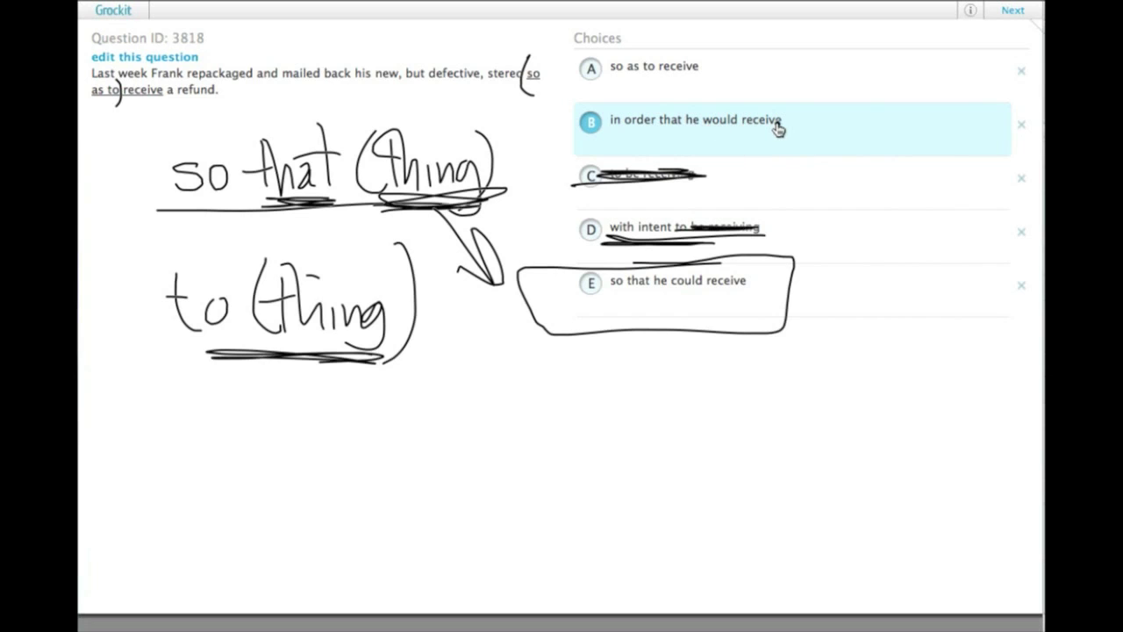
# Step: Scribble out choice B and draw an arrow from below pointing up at boxed E
pyautogui.moveTo(763, 130)
pyautogui.mouseDown()
pyautogui.moveTo(615, 122)
pyautogui.moveTo(671, 137)
pyautogui.mouseUp()
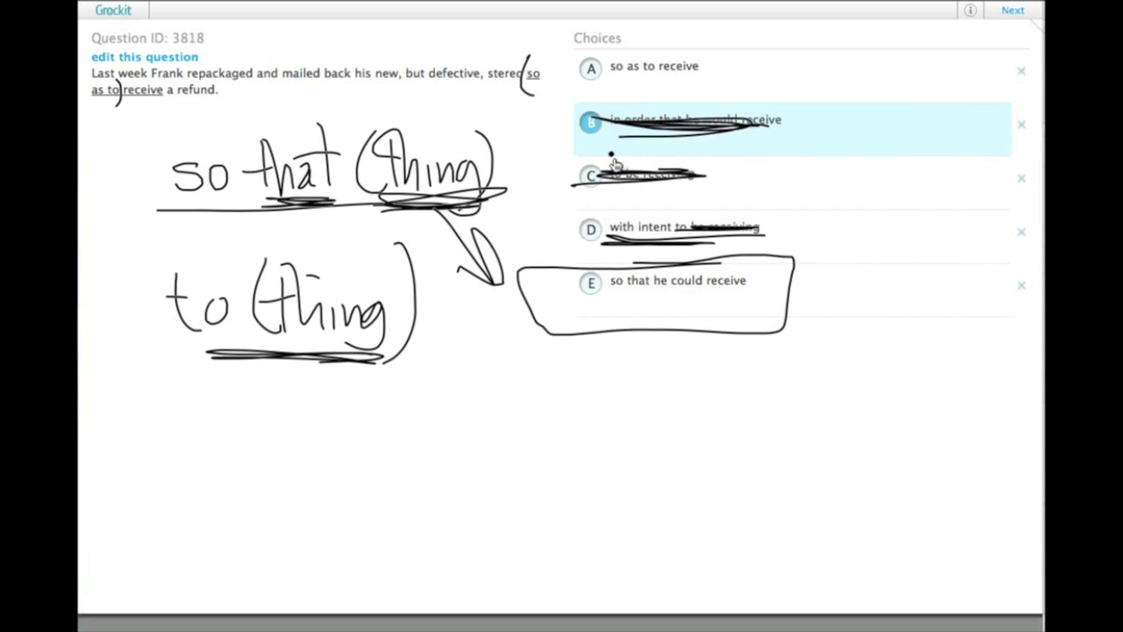
pyautogui.moveTo(462, 439); pyautogui.dragTo(545, 347)
pyautogui.moveTo(527, 400); pyautogui.dragTo(490, 359)
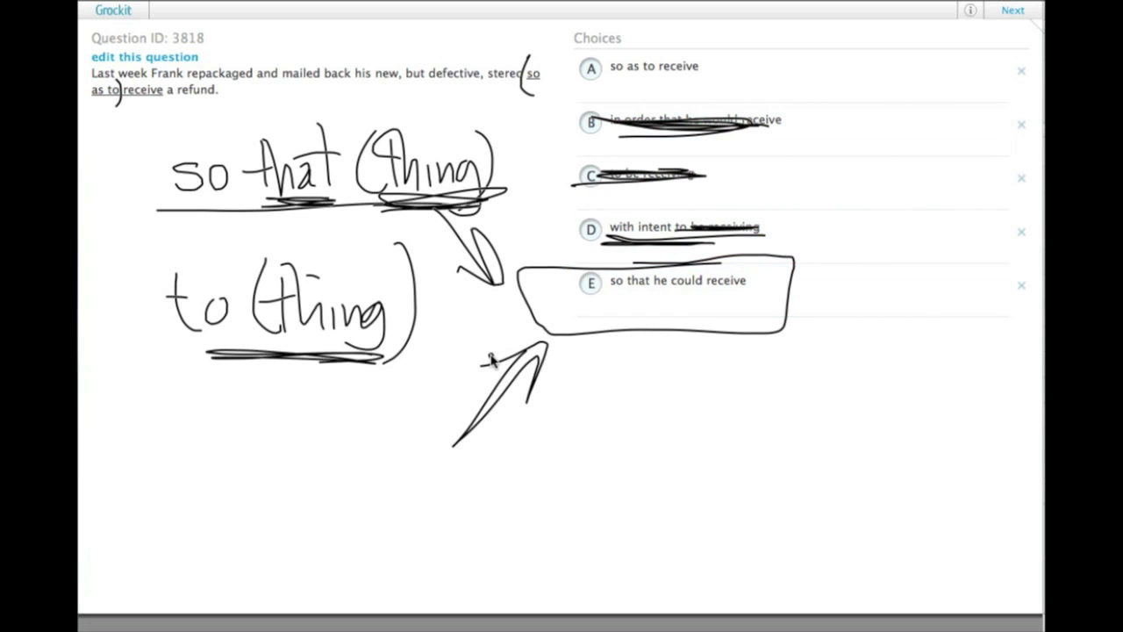